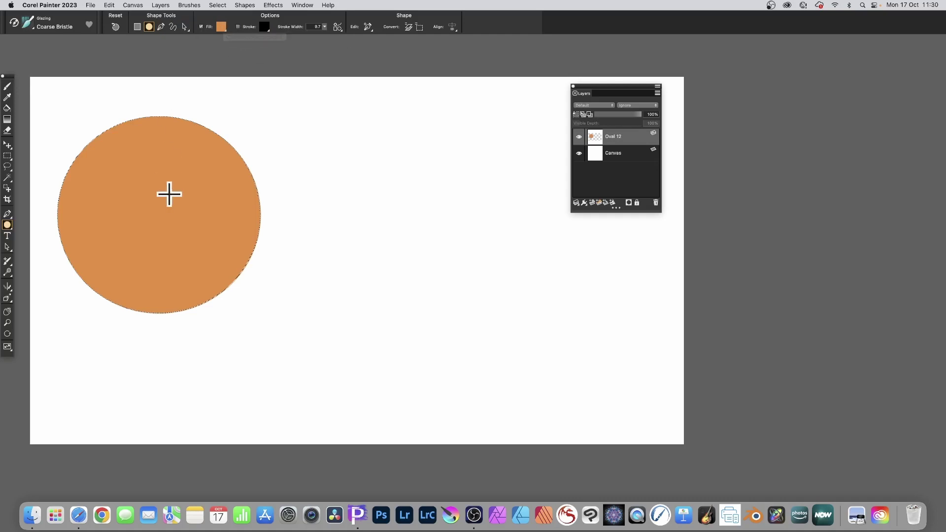
- Change the large orange circle's fill colour to green in its shape attributes
{"action": "double_click", "coordinate": [596, 135]}
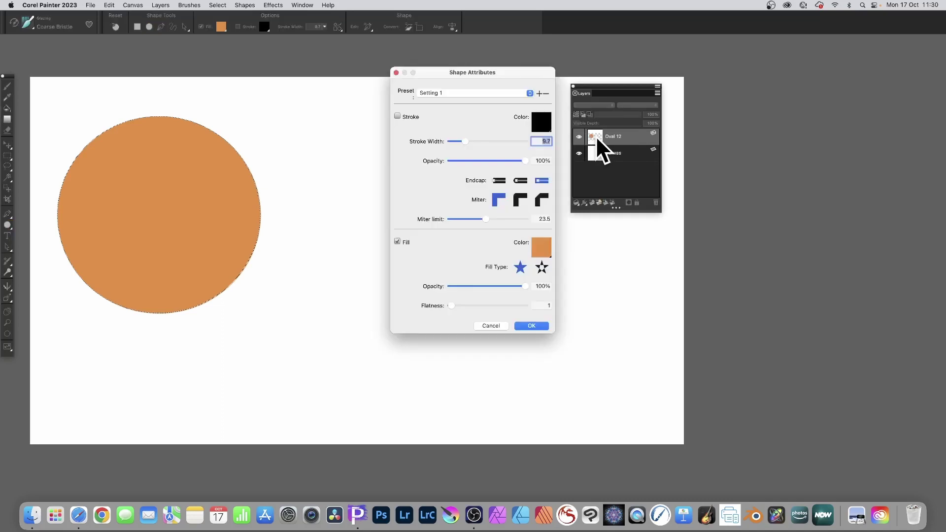
{"action": "left_click", "coordinate": [543, 247]}
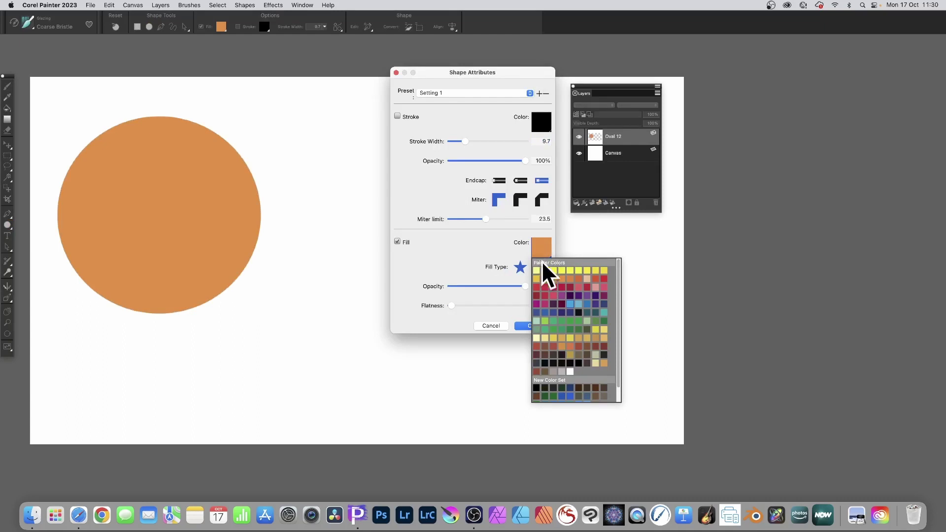
{"action": "left_click", "coordinate": [570, 321]}
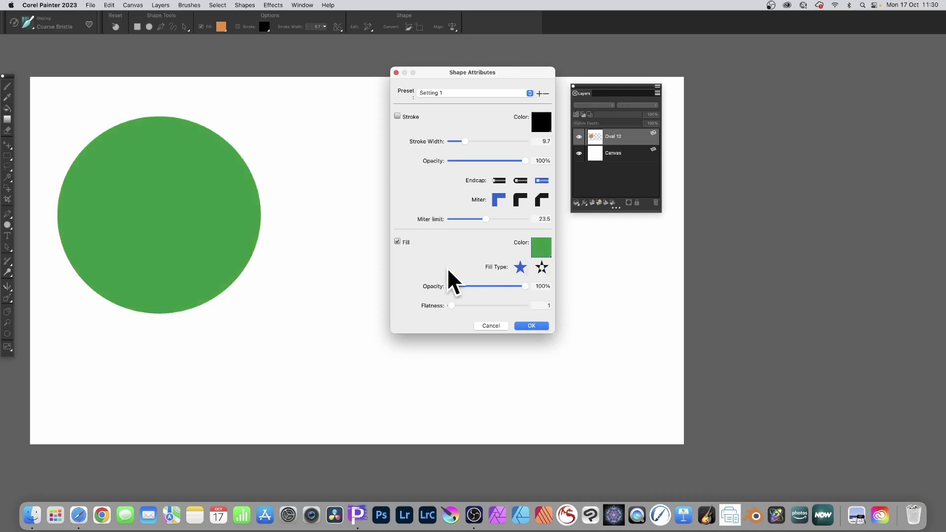
{"action": "left_click", "coordinate": [545, 328]}
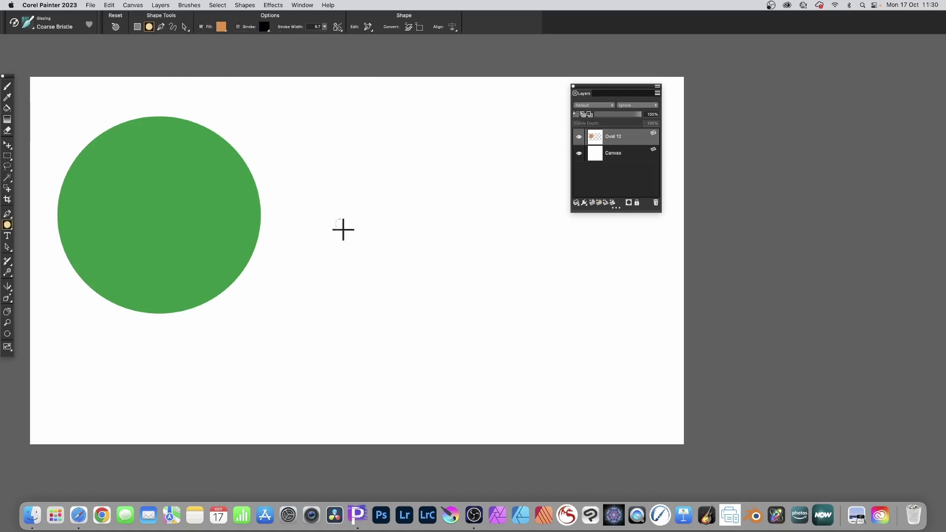
- Draw a smaller orange circle on the canvas to the right of the large green circle
{"action": "left_click_drag", "start_coordinate": [337, 220], "coordinate": [415, 298]}
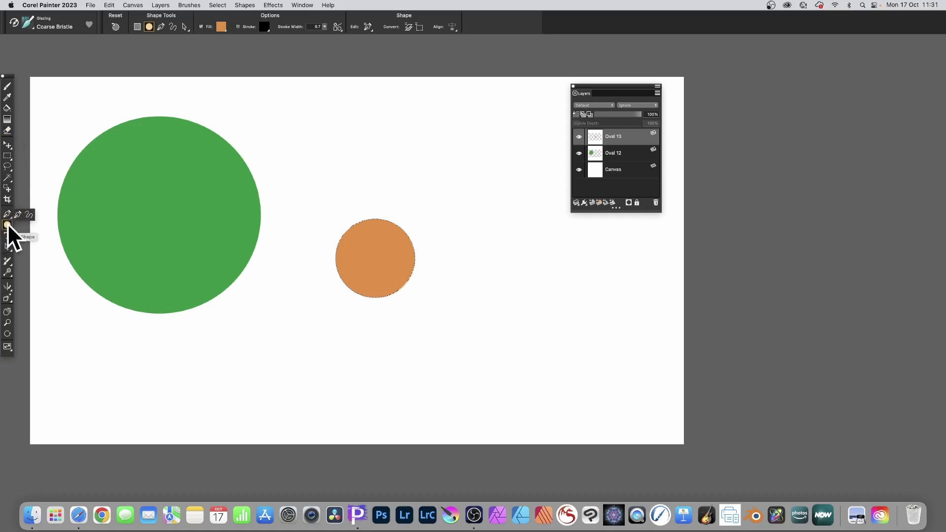
{"action": "left_click", "coordinate": [617, 153]}
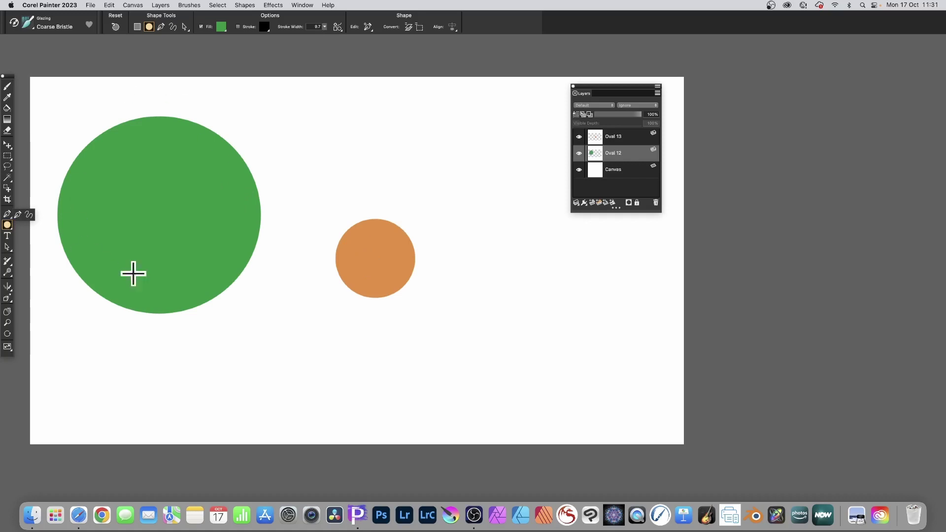
- Blend the Oval 13 and Oval 12 shapes with 50 steps, equal spacing and Hue CW colour
{"action": "left_click", "coordinate": [605, 136]}
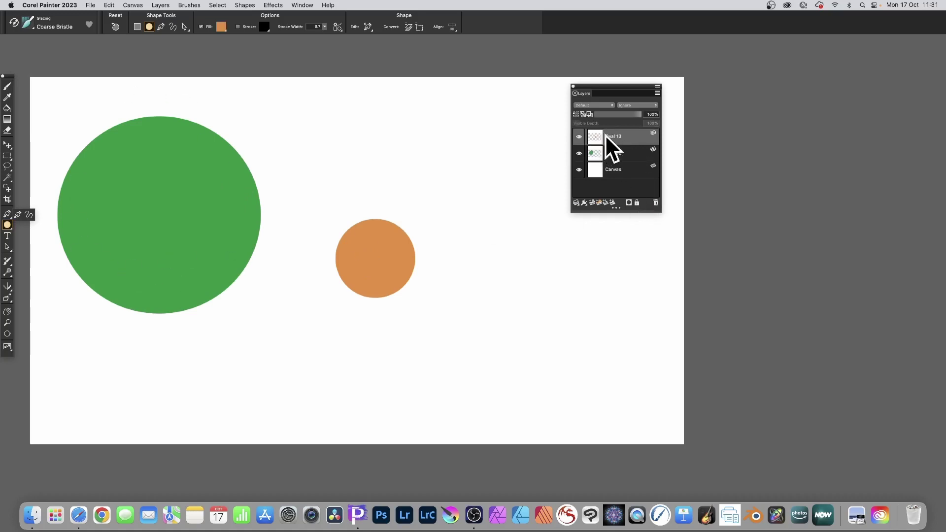
{"action": "left_click", "coordinate": [626, 157], "text": "shift"}
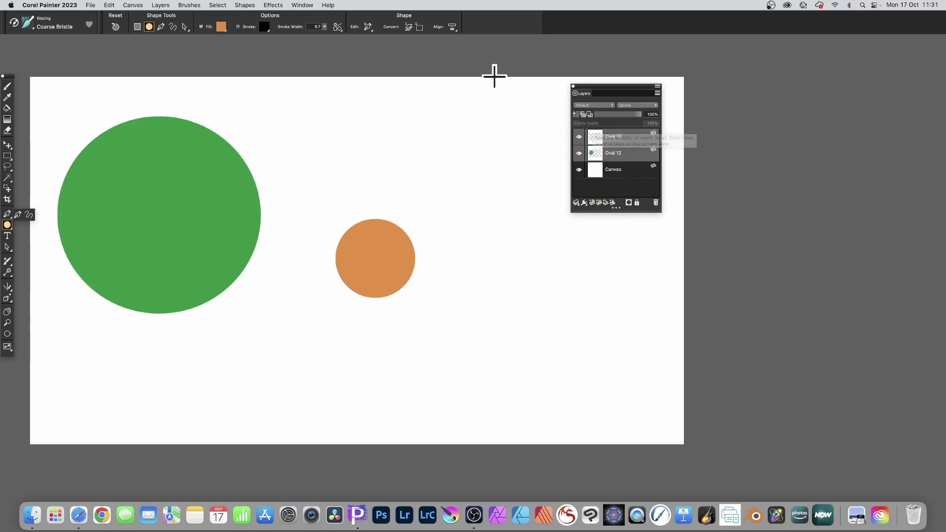
{"action": "left_click", "coordinate": [248, 4]}
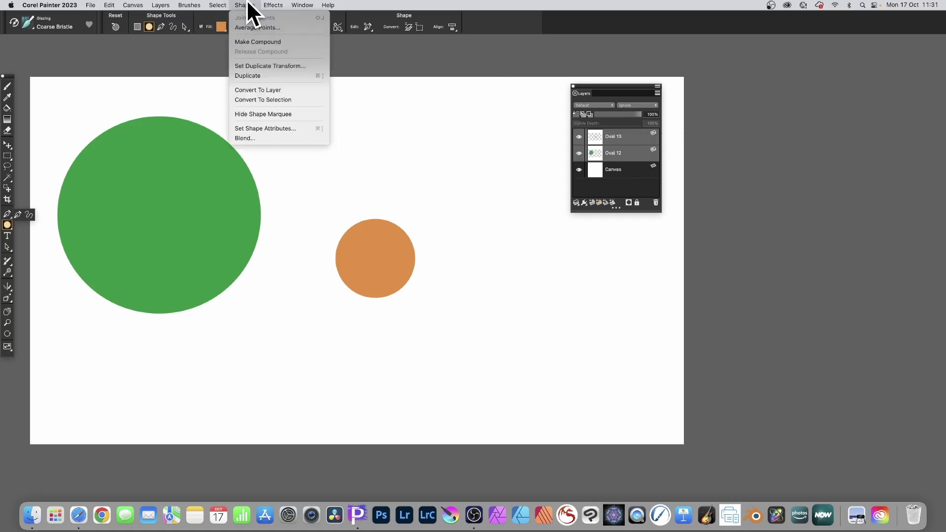
{"action": "left_click", "coordinate": [248, 138]}
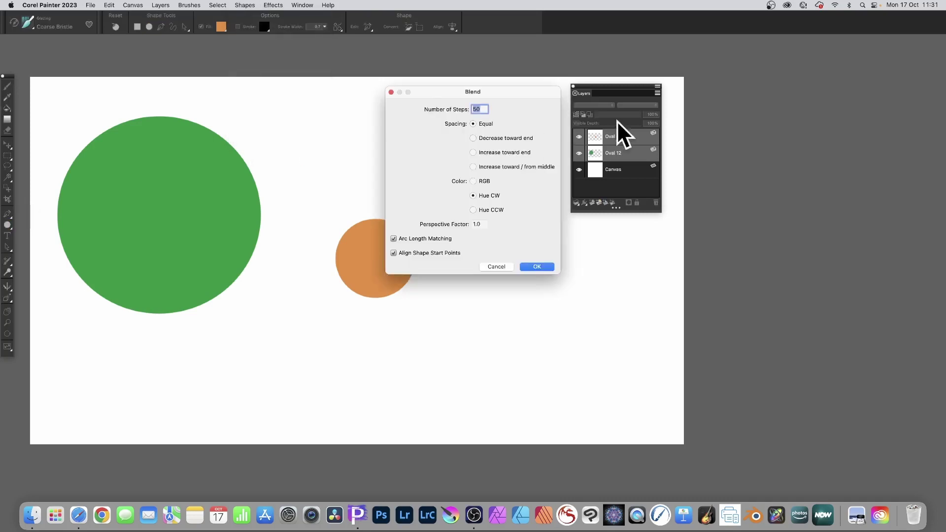
{"action": "left_click_drag", "start_coordinate": [452, 95], "coordinate": [509, 115]}
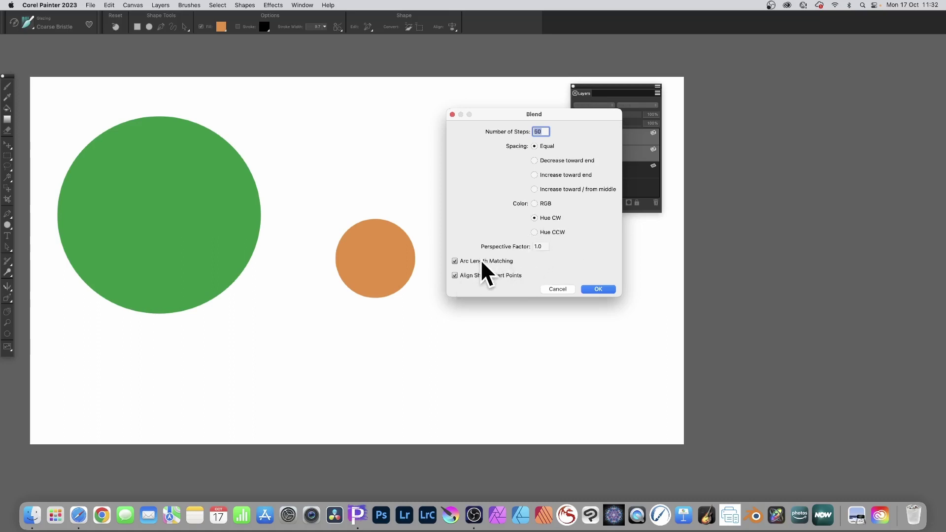
{"action": "left_click", "coordinate": [598, 289]}
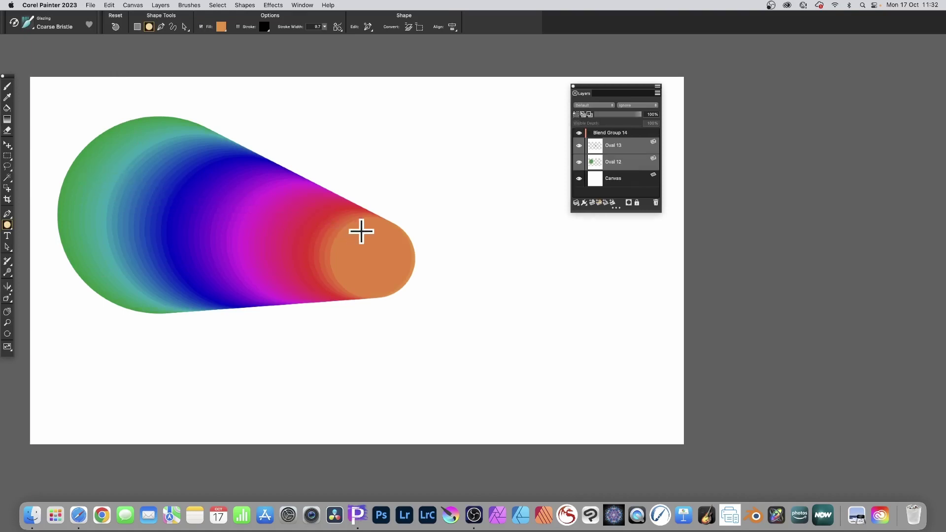
- Expand the blend group and examine the individual oval layers it contains
{"action": "left_click", "coordinate": [590, 134]}
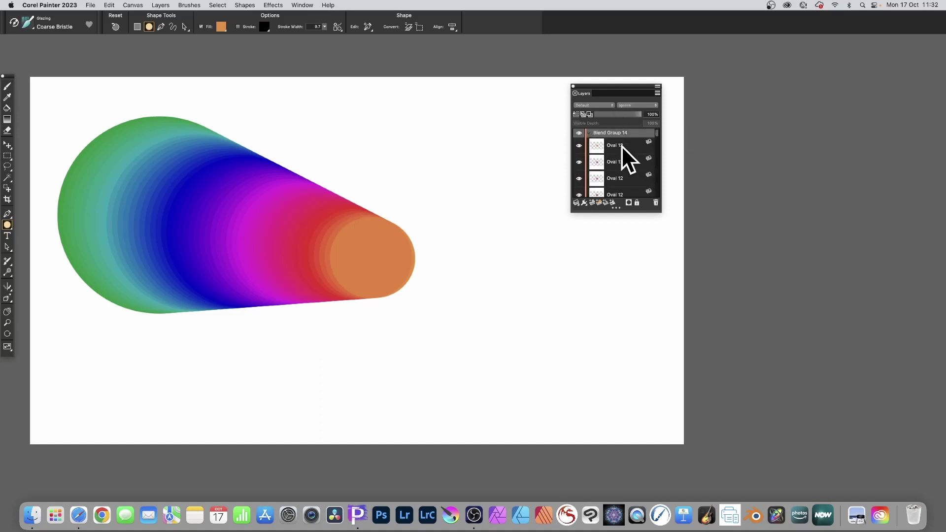
{"action": "scroll", "coordinate": [626, 167], "scroll_direction": "down", "scroll_amount": 2}
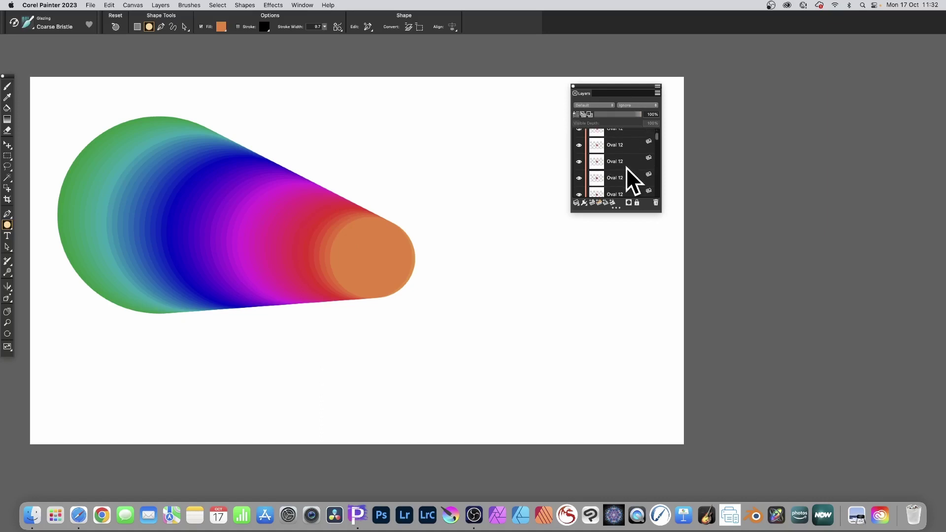
{"action": "scroll", "coordinate": [625, 167], "scroll_direction": "down", "scroll_amount": 1}
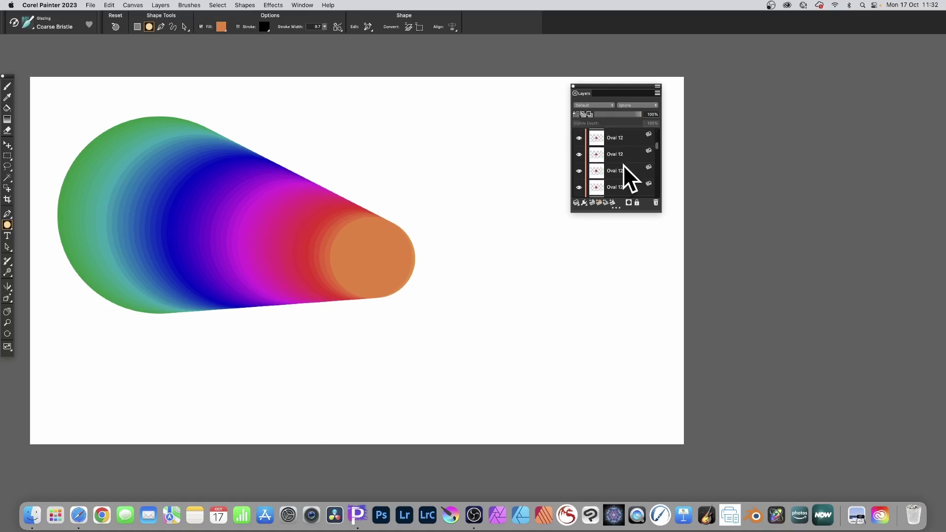
{"action": "scroll", "coordinate": [623, 164], "scroll_direction": "down", "scroll_amount": 1}
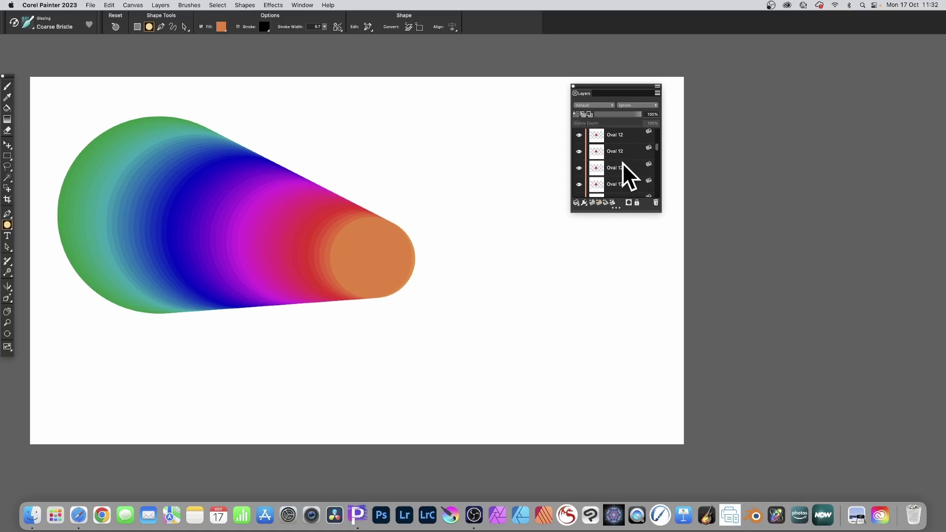
{"action": "scroll", "coordinate": [622, 163], "scroll_direction": "down", "scroll_amount": 1}
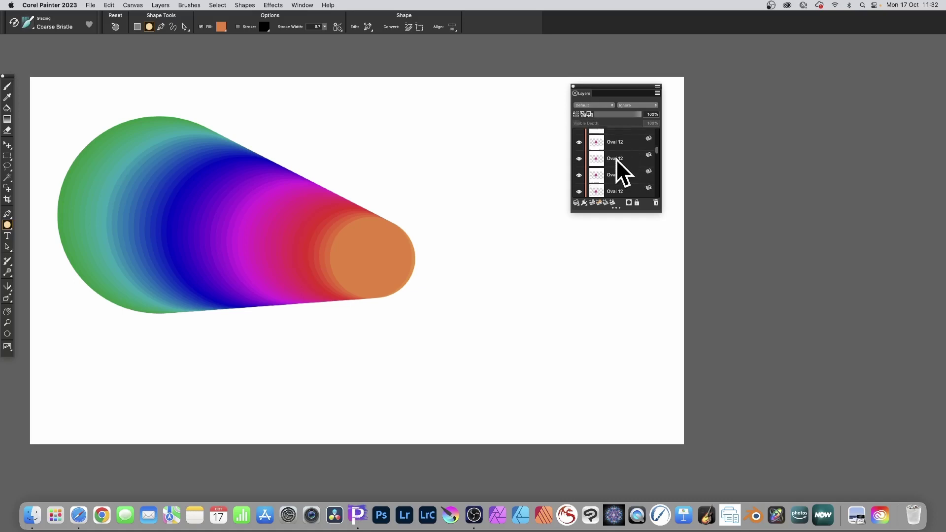
{"action": "scroll", "coordinate": [624, 159], "scroll_direction": "down", "scroll_amount": 2}
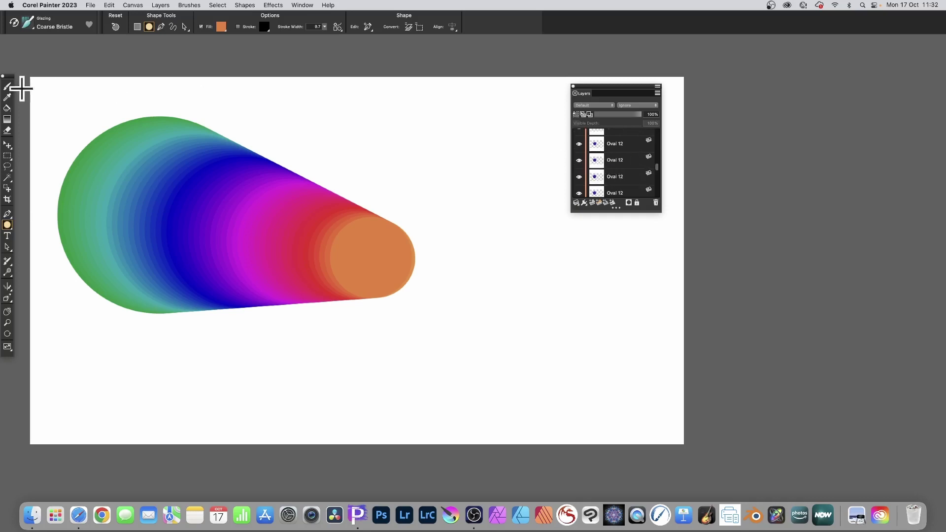
- Move one blue oval of the blend group up and to the right with the Layer Adjuster, and undo the move
{"action": "left_click", "coordinate": [7, 145]}
{"action": "left_click", "coordinate": [17, 145]}
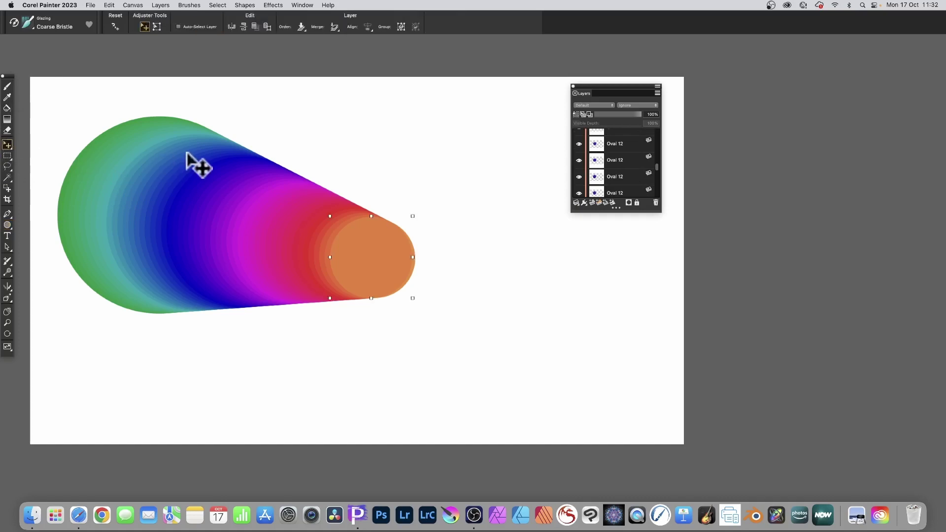
{"action": "left_click", "coordinate": [600, 144]}
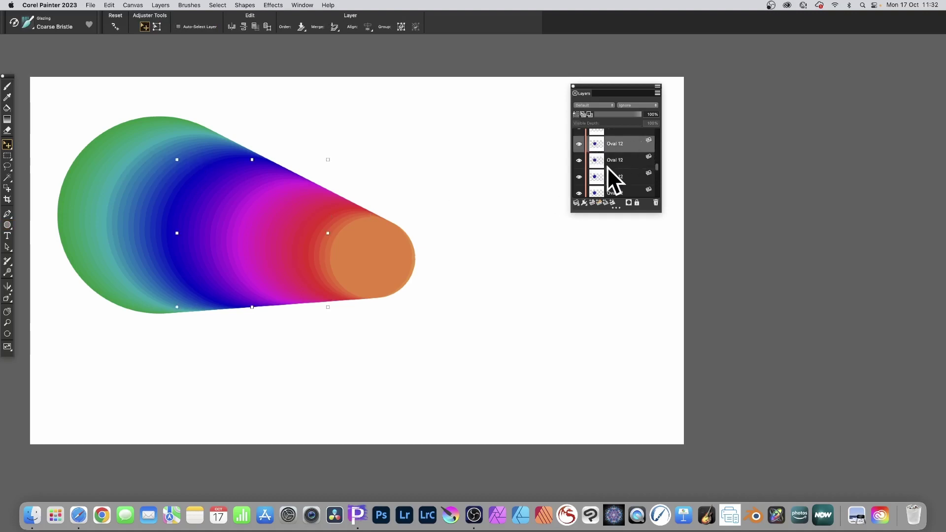
{"action": "left_click", "coordinate": [607, 165]}
{"action": "left_click", "coordinate": [600, 177]}
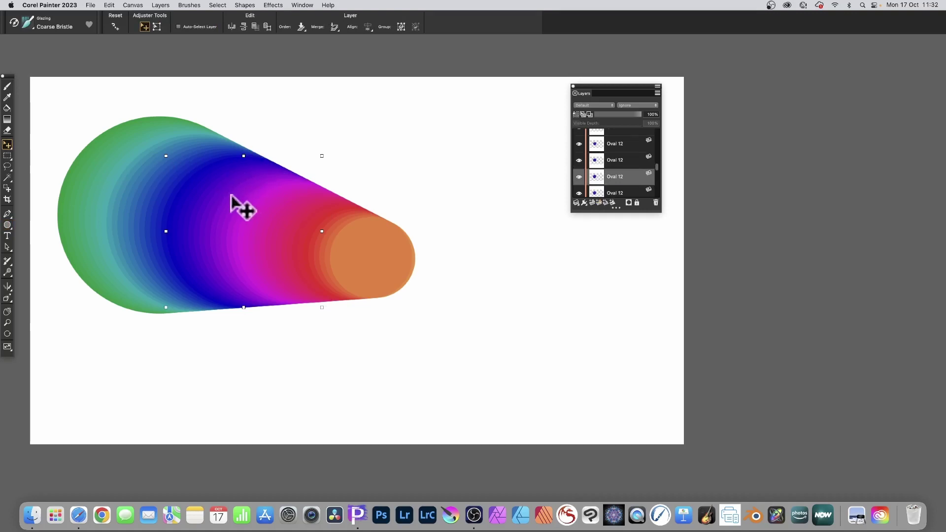
{"action": "left_click_drag", "start_coordinate": [282, 165], "coordinate": [288, 139]}
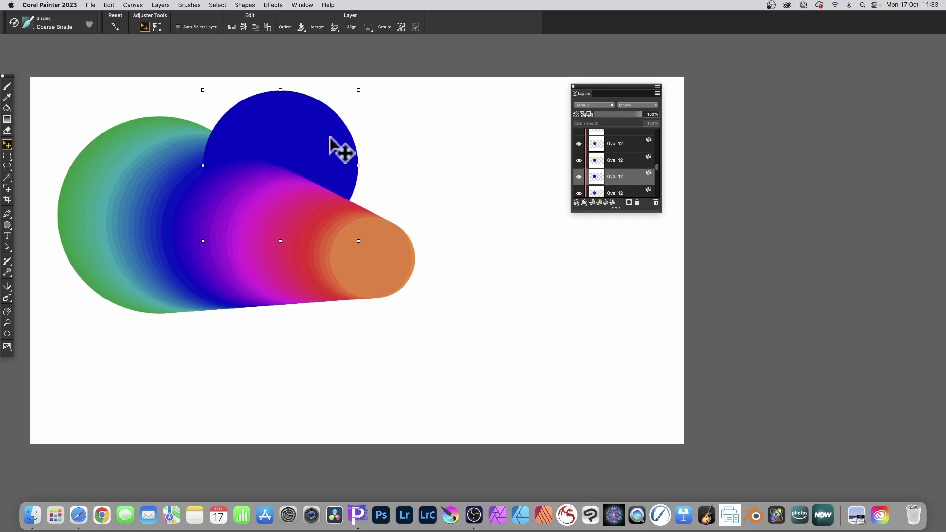
{"action": "key", "text": "super+z"}
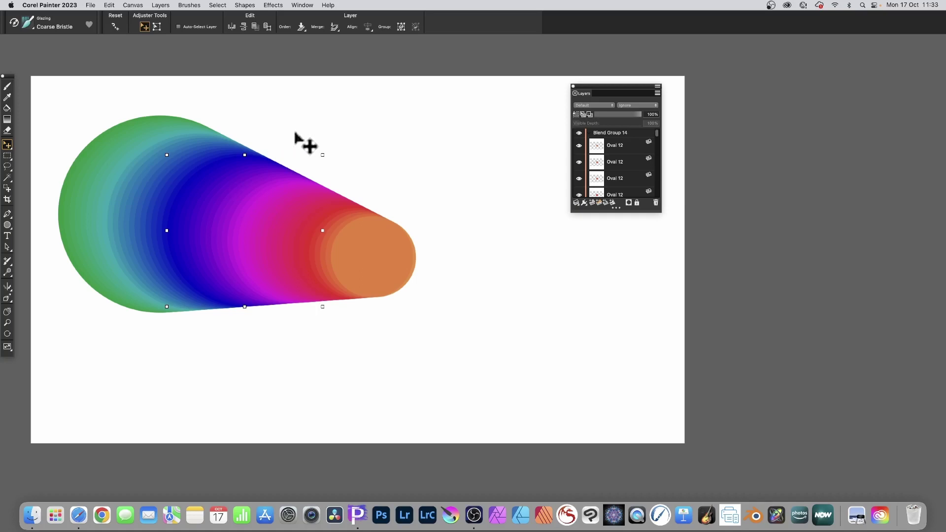
- Collapse all the oval layers, from the first in the blend group to the original Oval 12, into one default layer
{"action": "left_click", "coordinate": [620, 145]}
{"action": "scroll", "coordinate": [631, 160], "scroll_direction": "down", "scroll_amount": 2}
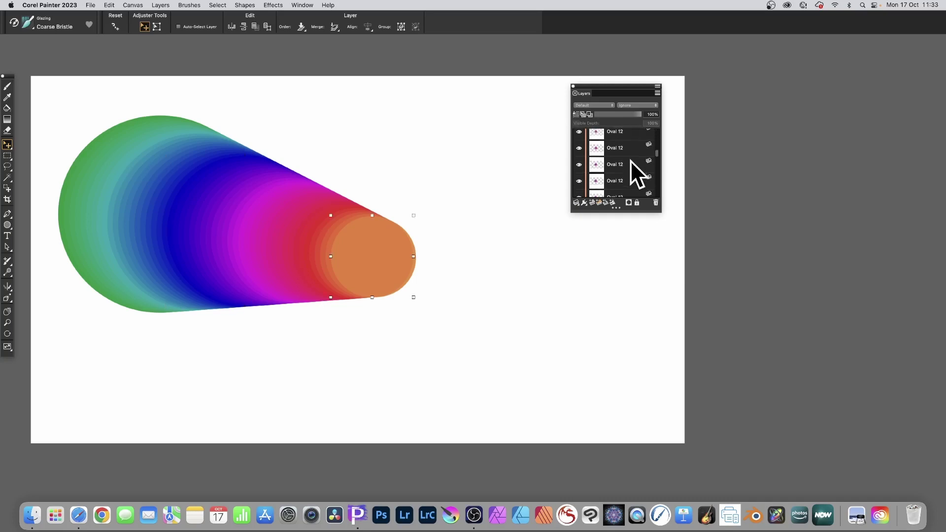
{"action": "scroll", "coordinate": [631, 161], "scroll_direction": "down", "scroll_amount": 3}
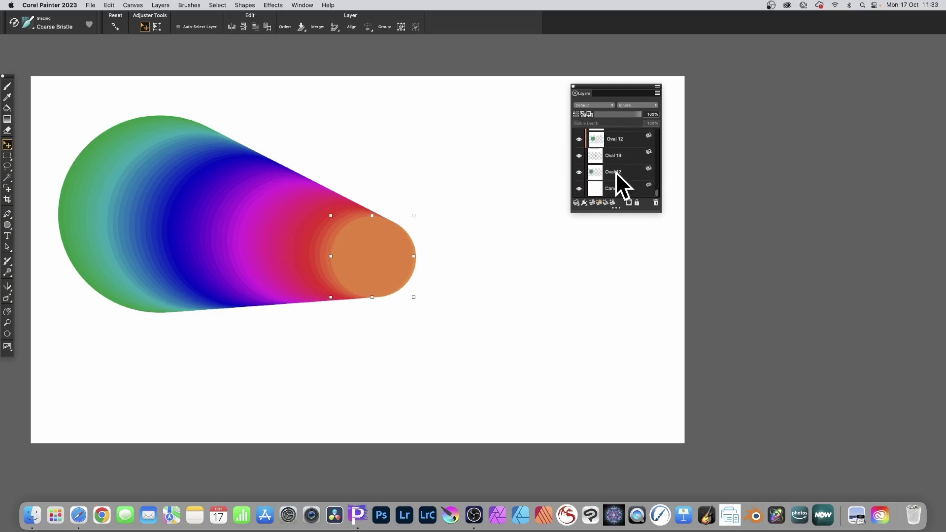
{"action": "left_click", "coordinate": [615, 170], "text": "shift"}
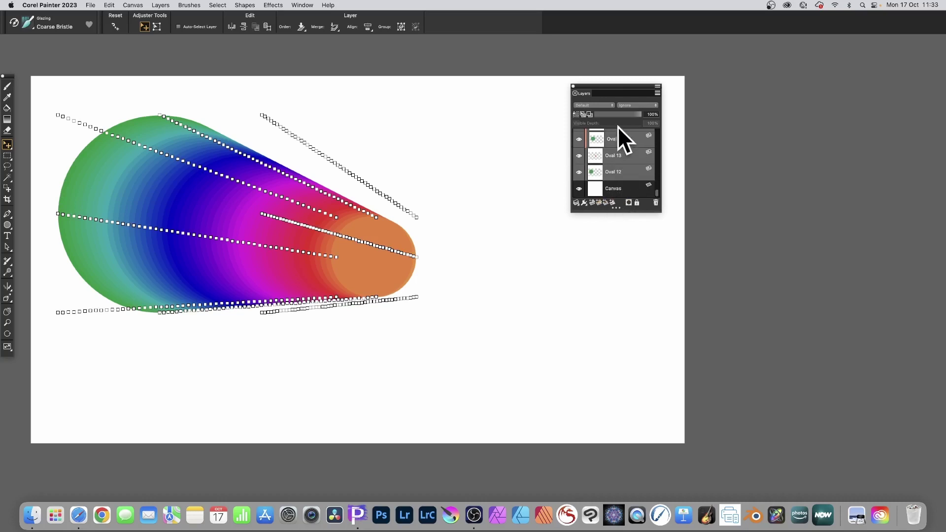
{"action": "right_click", "coordinate": [607, 140]}
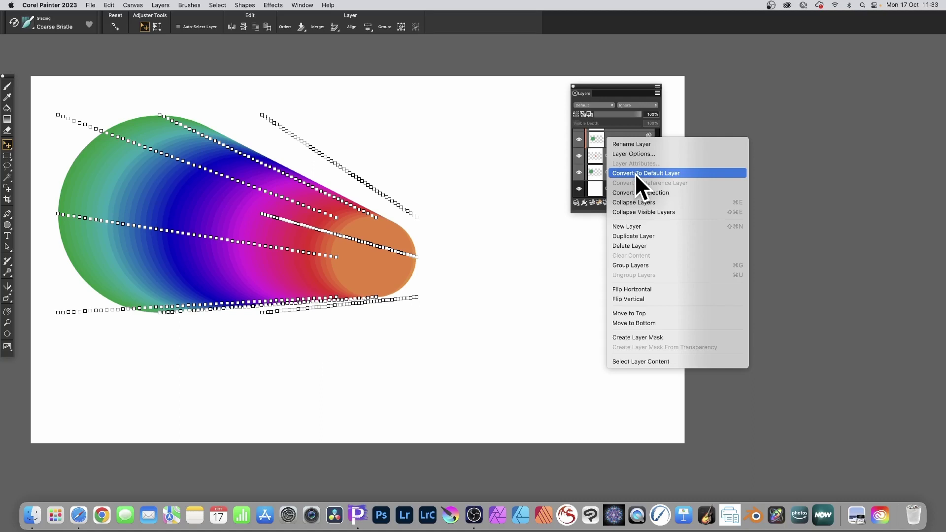
{"action": "left_click", "coordinate": [634, 203]}
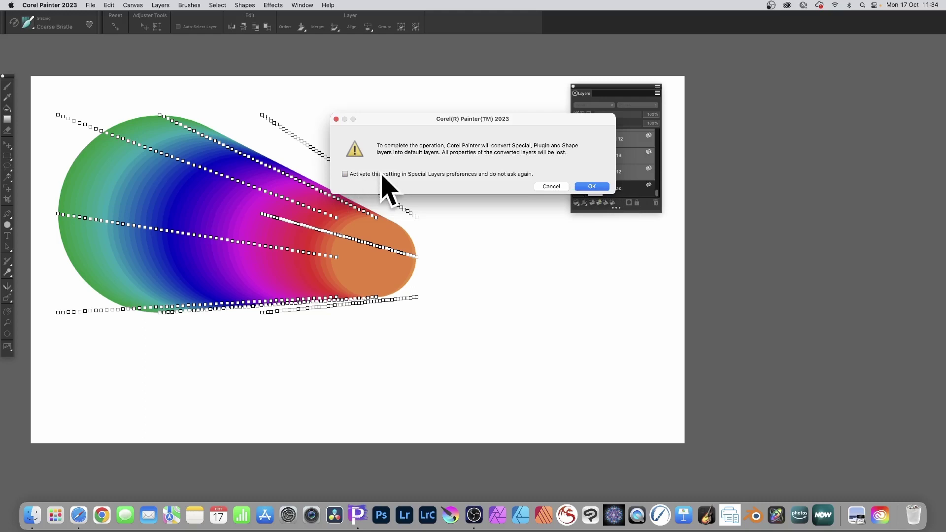
{"action": "left_click", "coordinate": [598, 184]}
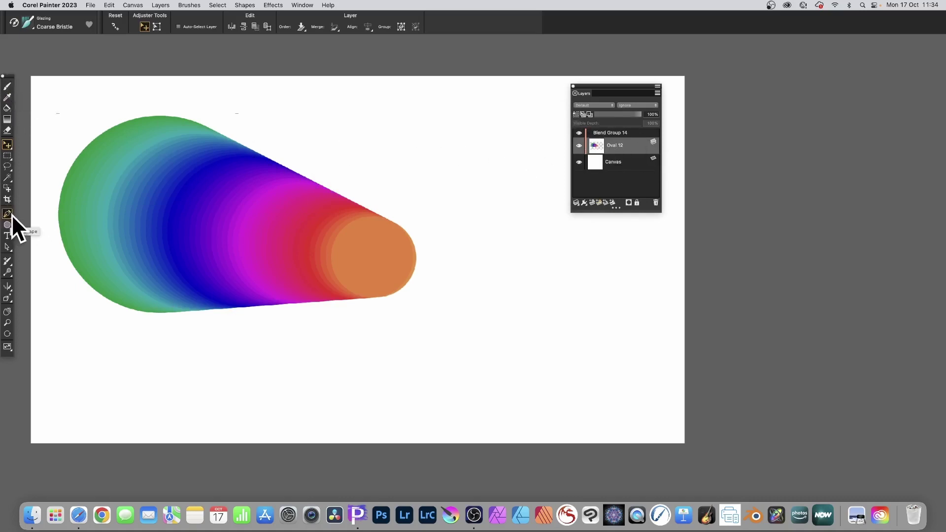
- Try to select the collapsed artwork as a shape with the Shape Selection tool
{"action": "left_click", "coordinate": [8, 247]}
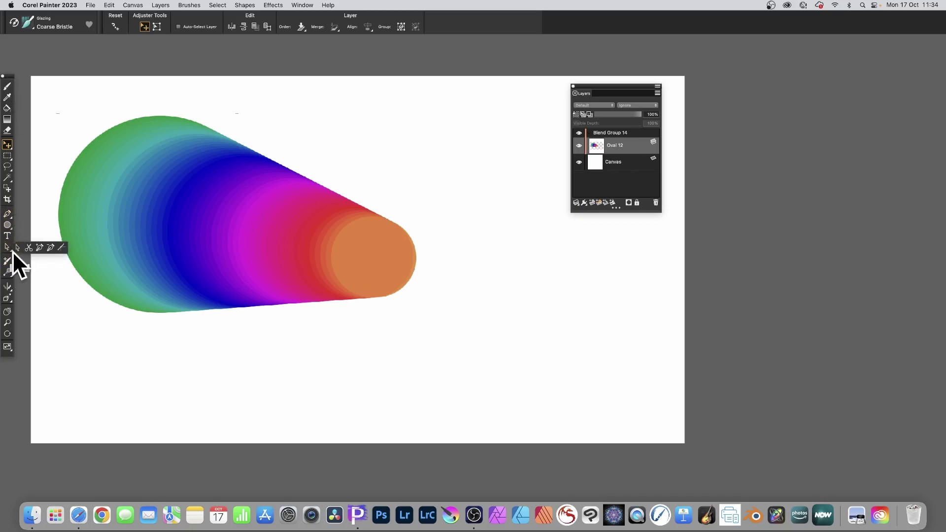
{"action": "left_click", "coordinate": [18, 247]}
{"action": "left_click_drag", "start_coordinate": [57, 78], "coordinate": [501, 402]}
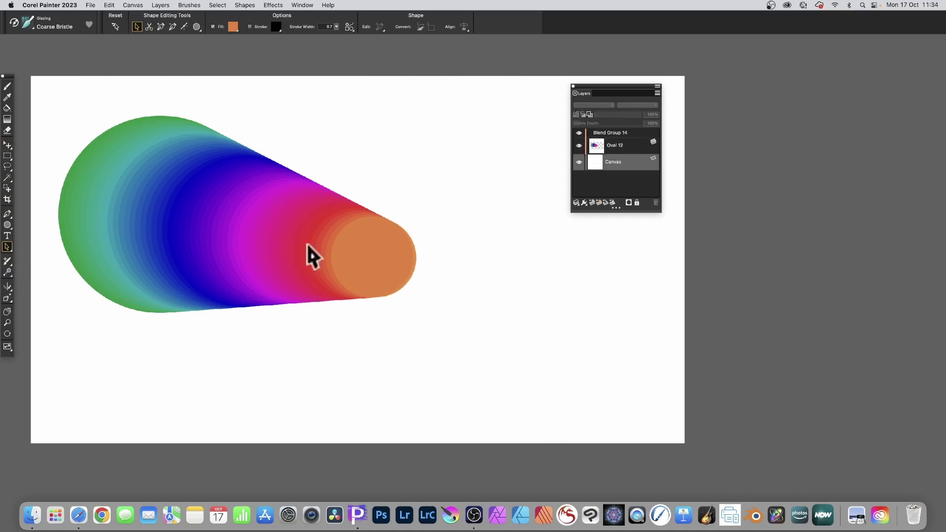
- Move the collapsed Oval 12 layer slightly right and down on the canvas with the Layer Adjuster
{"action": "left_click", "coordinate": [605, 144]}
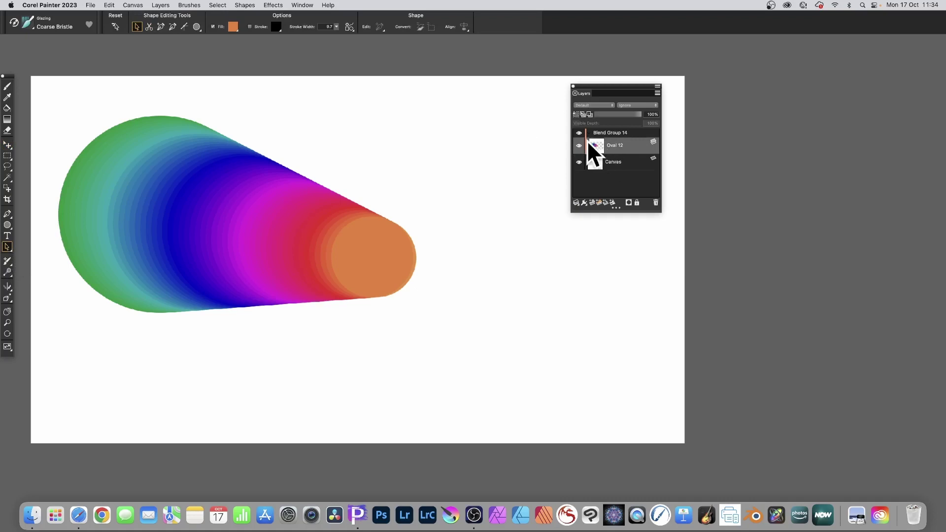
{"action": "left_click", "coordinate": [7, 145]}
{"action": "left_click_drag", "start_coordinate": [197, 182], "coordinate": [215, 191]}
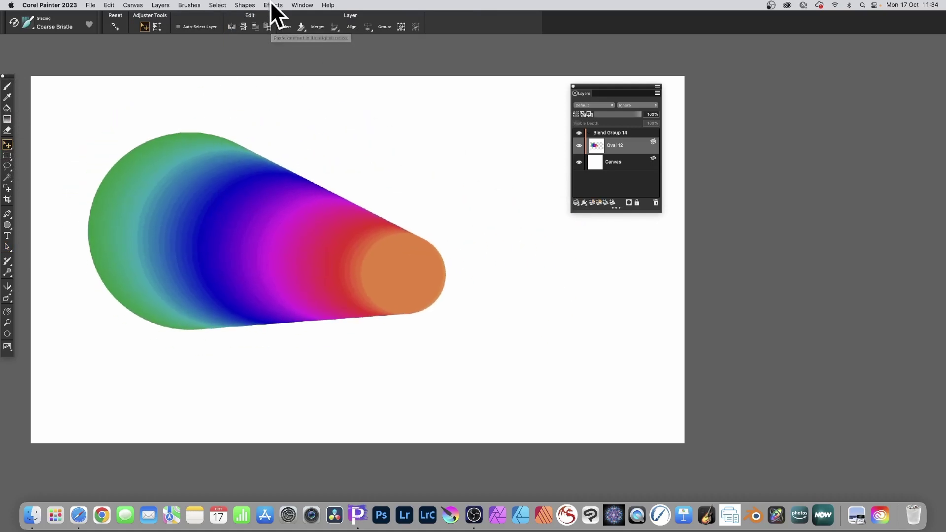
- Apply a Bevel World effect to the collapsed layer with light direction -168° and light height 44°
{"action": "left_click", "coordinate": [585, 203]}
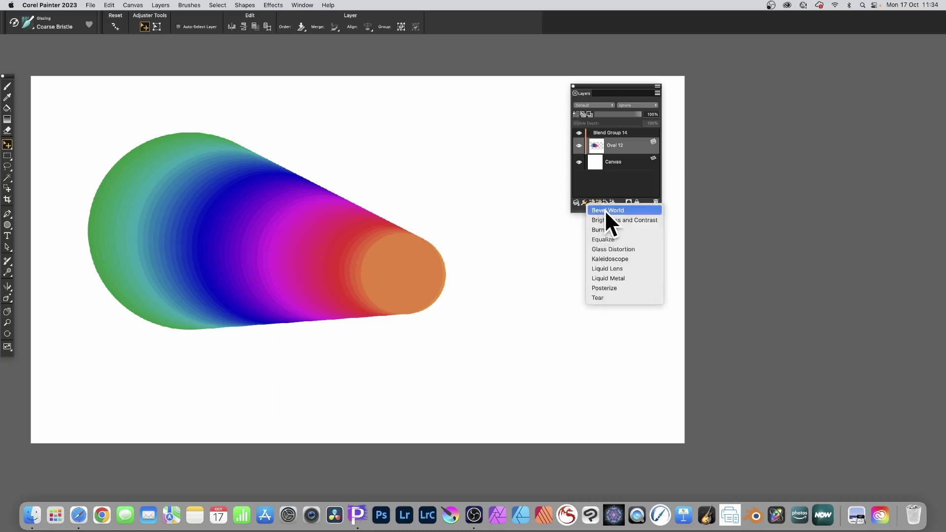
{"action": "left_click", "coordinate": [607, 209]}
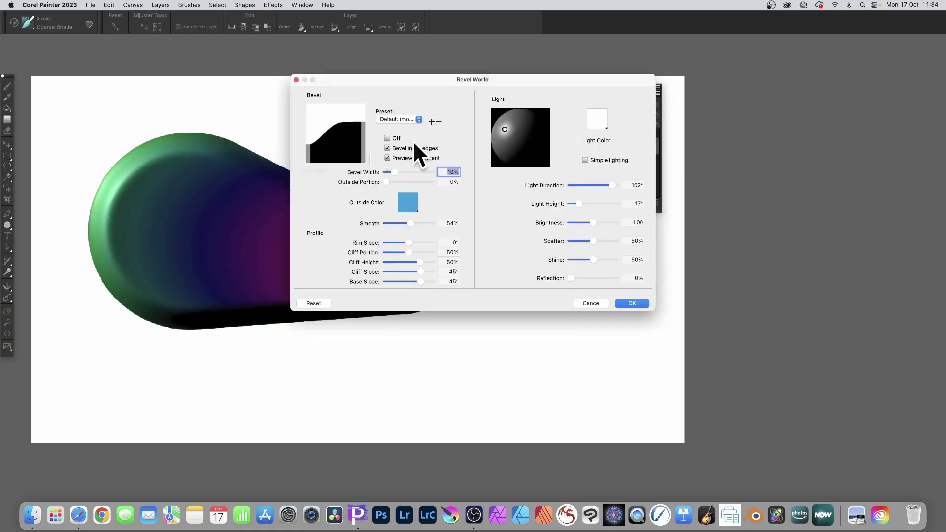
{"action": "left_click_drag", "start_coordinate": [407, 80], "coordinate": [476, 89]}
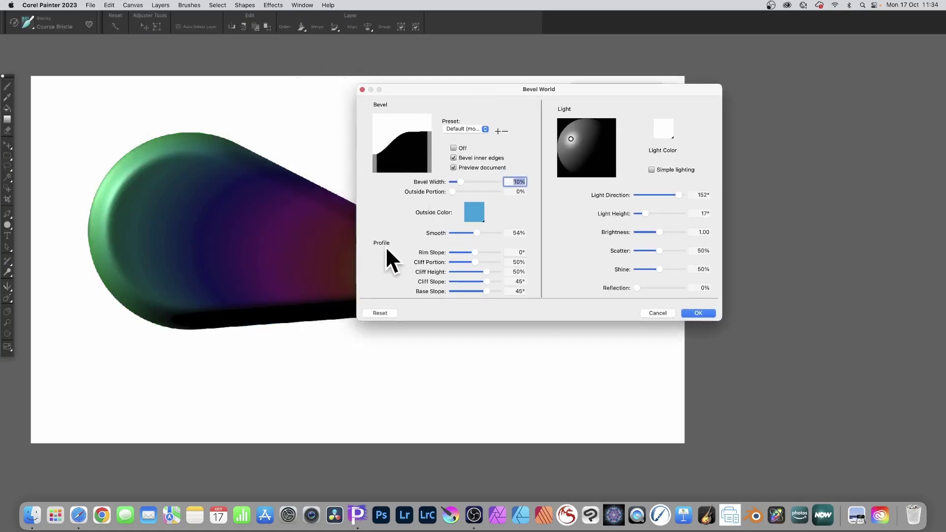
{"action": "mouse_move", "coordinate": [569, 138]}
{"action": "left_mouse_down"}
{"action": "mouse_move", "coordinate": [587, 153]}
{"action": "mouse_move", "coordinate": [579, 151]}
{"action": "left_mouse_up"}
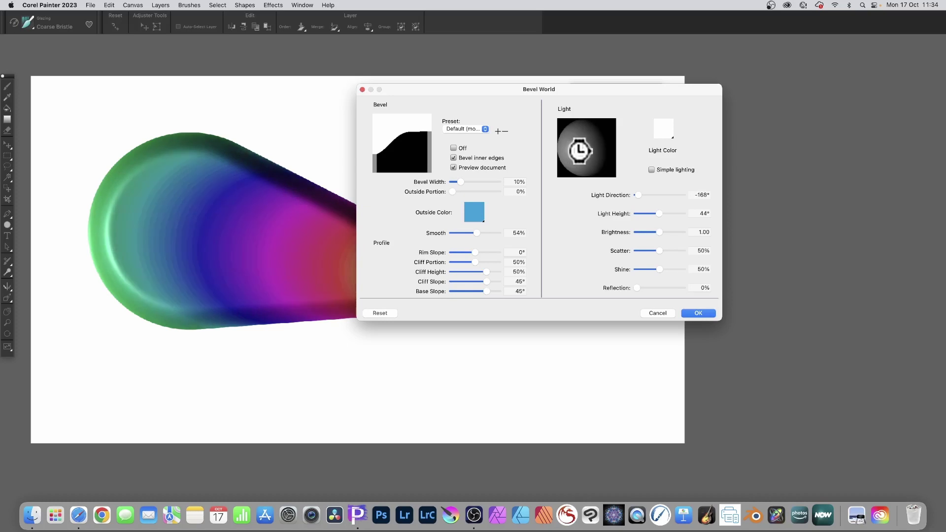
{"action": "left_click", "coordinate": [701, 312]}
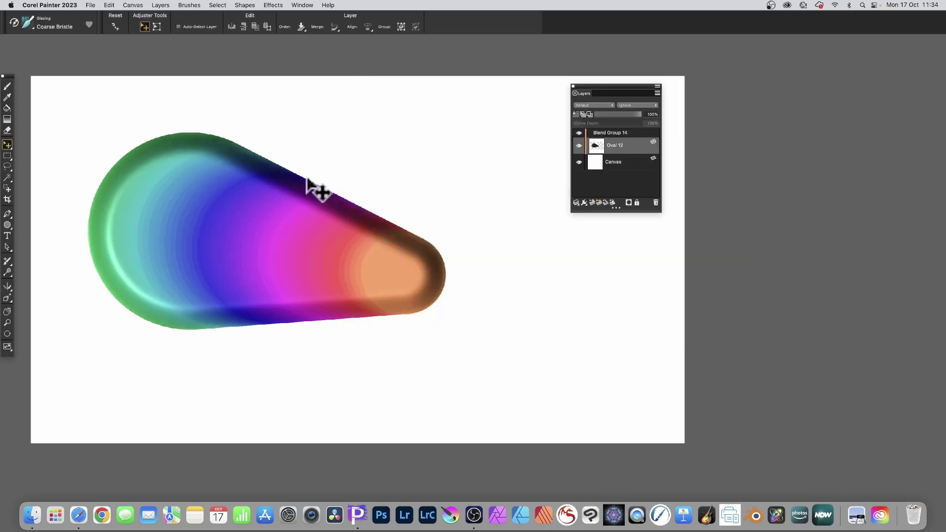